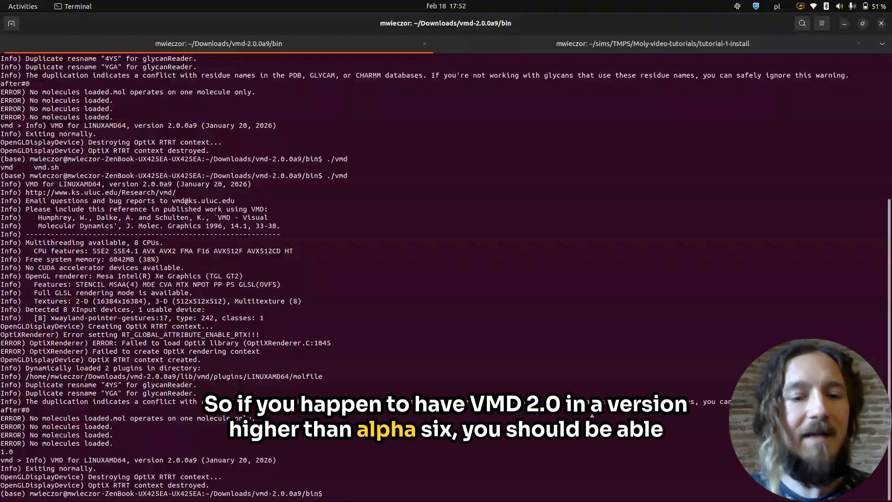
Launch VMD from the vmd-2.0.0a9/bin directory in the terminal with the command ./vmd.
type("./v")
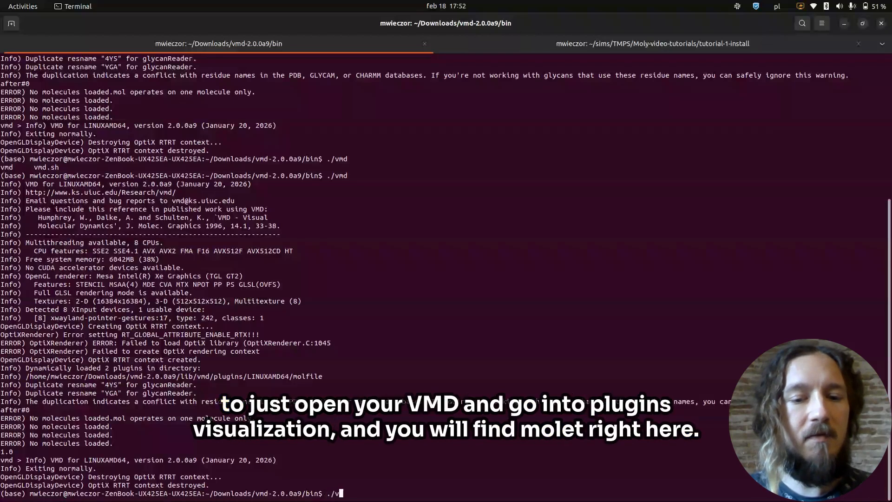
type("md")
key("Return")
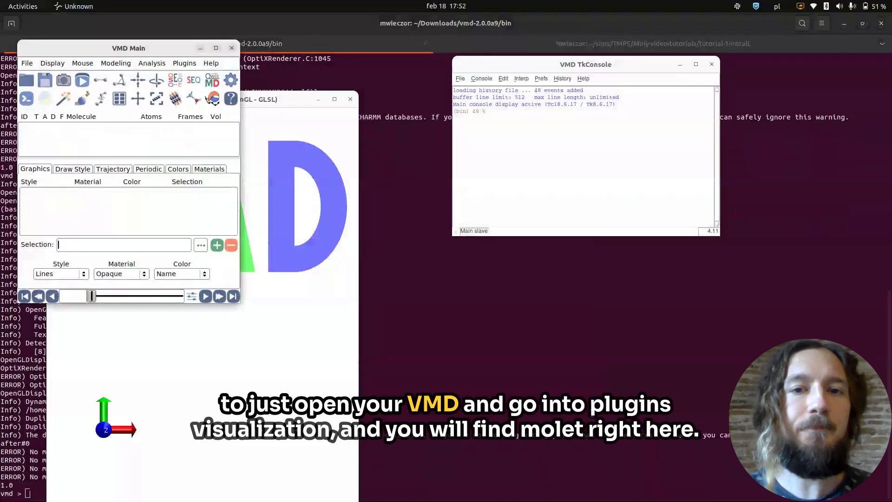
Open the Molywood visualization plugin and move its window clear of the VMD Main window.
left_click(184, 65)
mouse_move(191, 107)
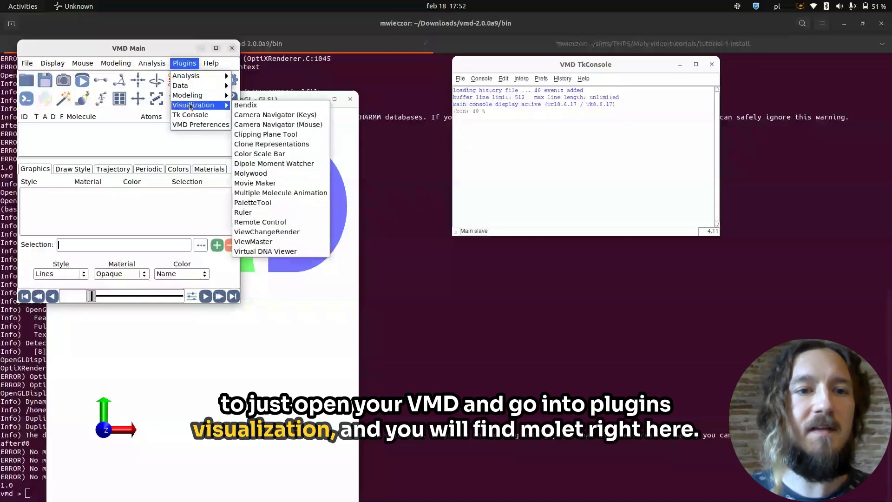
left_click(286, 174)
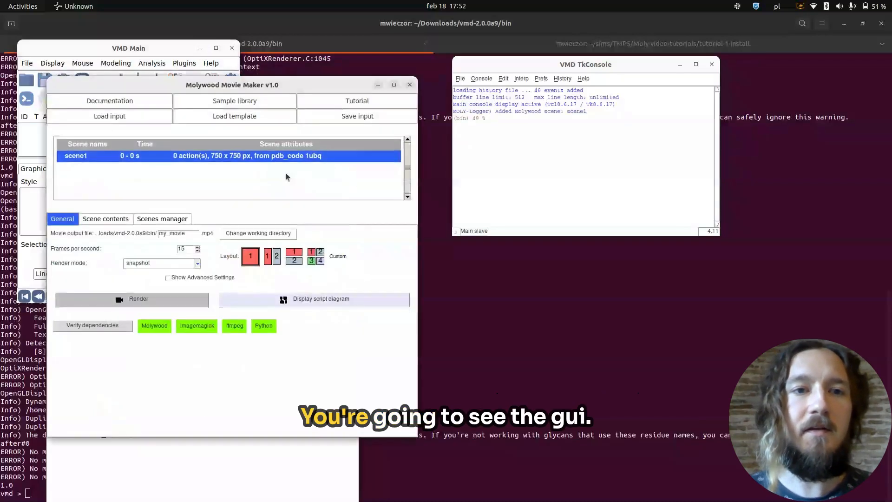
left_click_drag(293, 87, 397, 83)
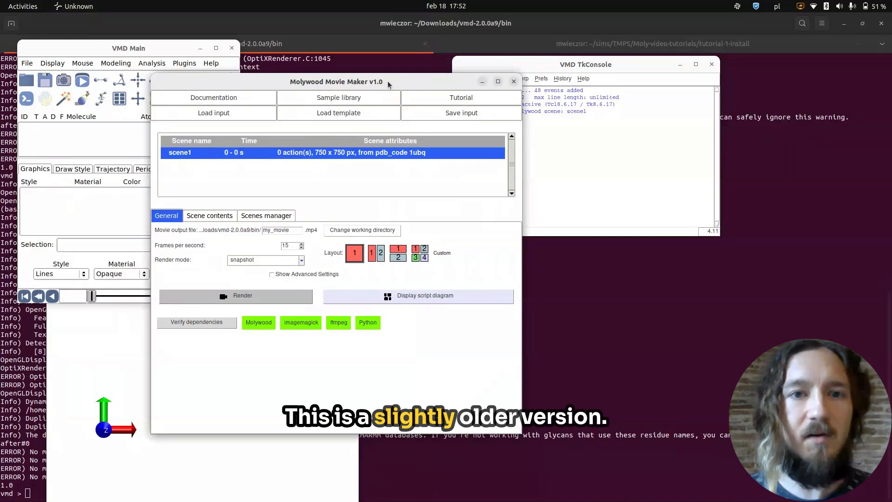
left_click_drag(389, 85, 456, 96)
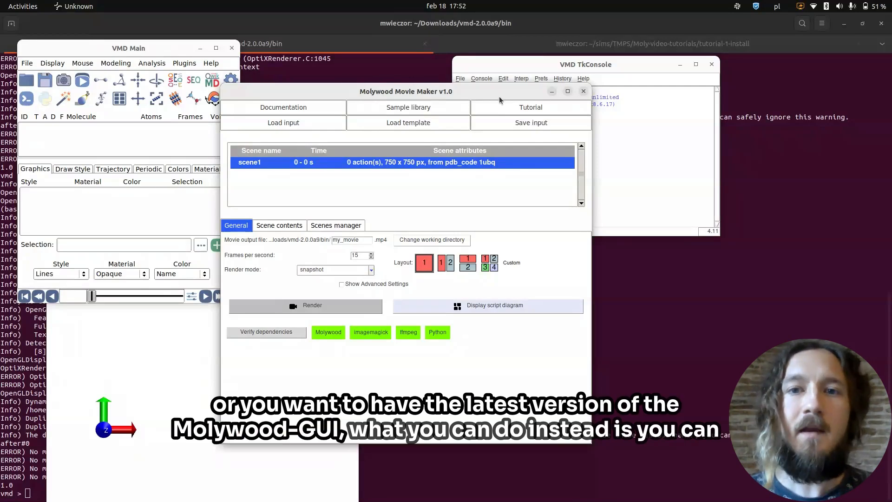
Close the Molywood Movie Maker window and quit VMD.
left_click(583, 91)
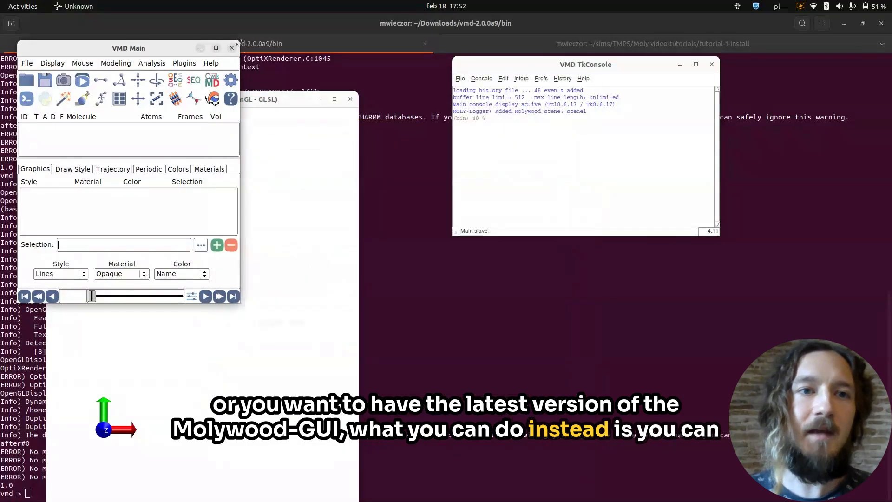
left_click(230, 48)
key("Return")
Switch to the molywood-gui GitLab page in Chrome, review the README's installation instructions and copy the command "package require molywood".
key("alt+Tab")
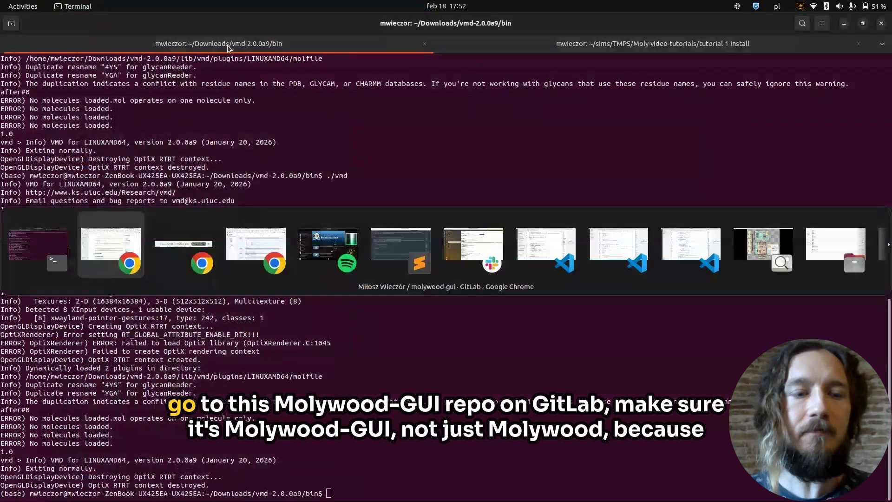
scroll(283, 284, "up", 10)
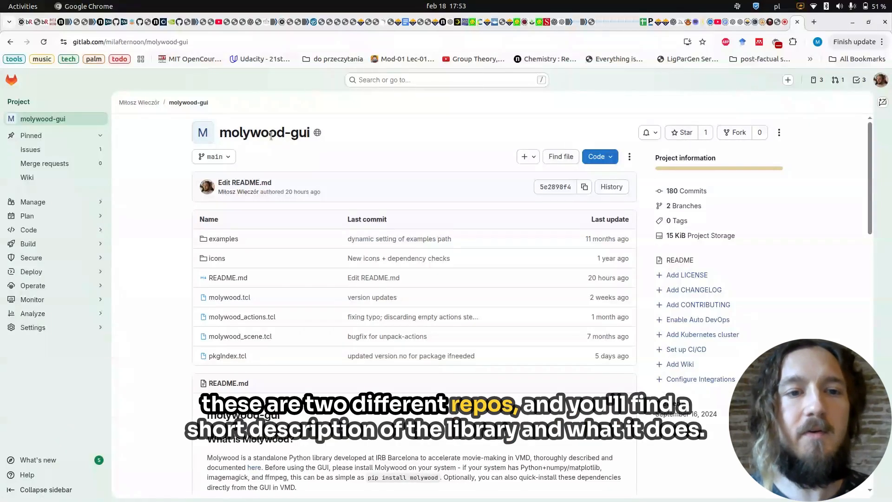
scroll(297, 161, "down", 5)
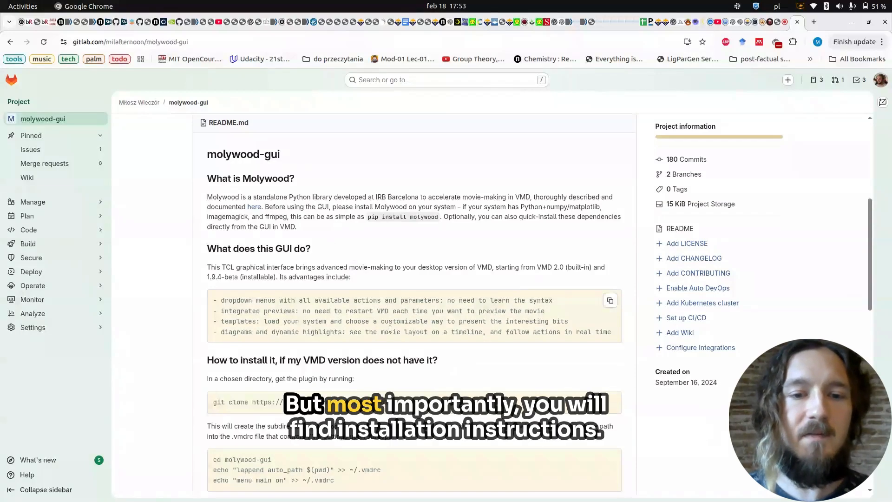
scroll(389, 328, "down", 3)
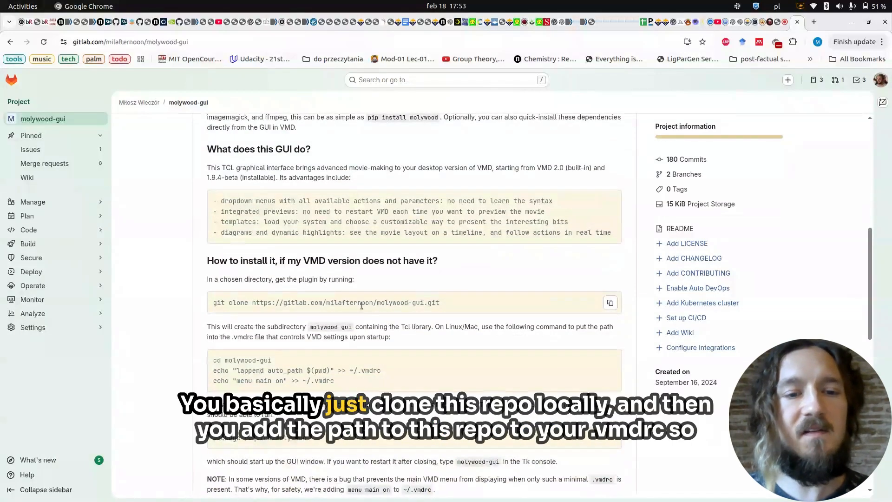
scroll(403, 291, "down", 3)
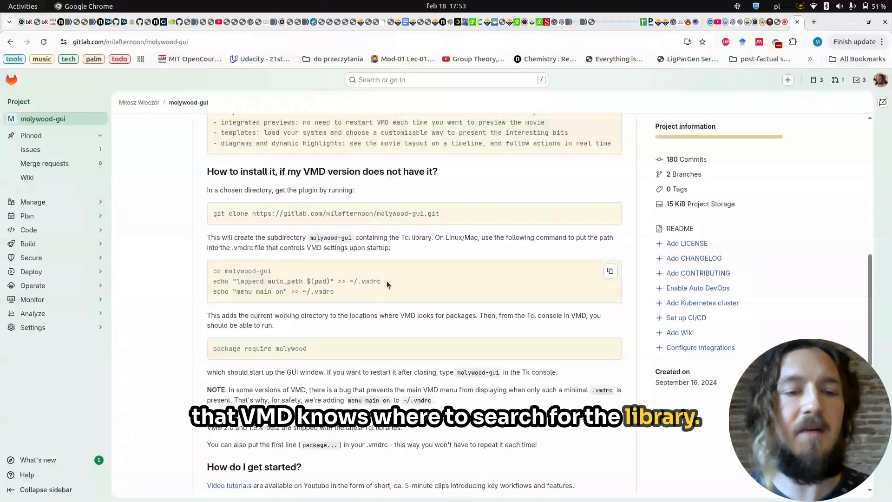
triple_click(275, 351)
key("ctrl+c")
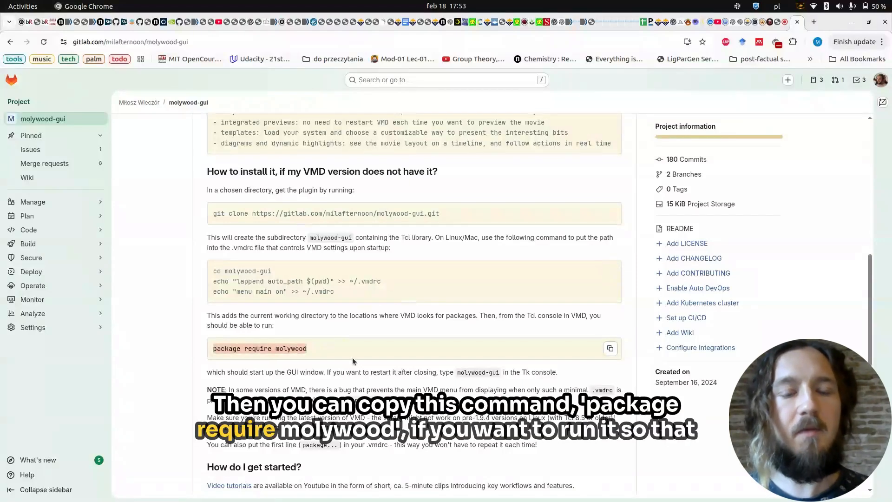
Switch to the terminal session in tutorial-1-install, launch VMD with the command vmd, and move the OpenGL display away from VMD Main.
key("alt+Tab")
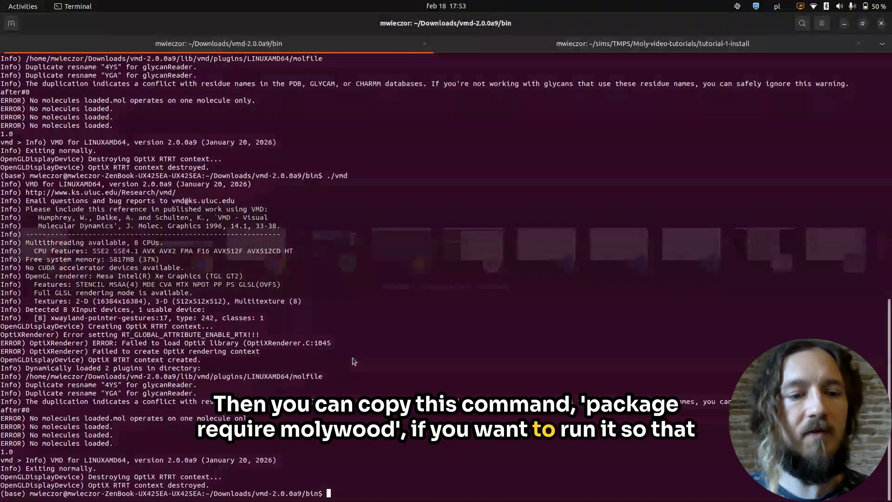
key("ctrl+Page_Down")
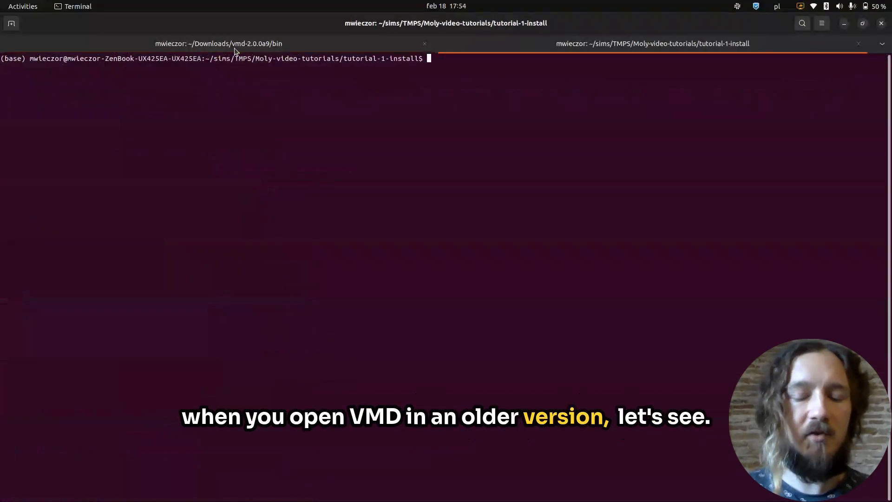
type("vmd")
key("Return")
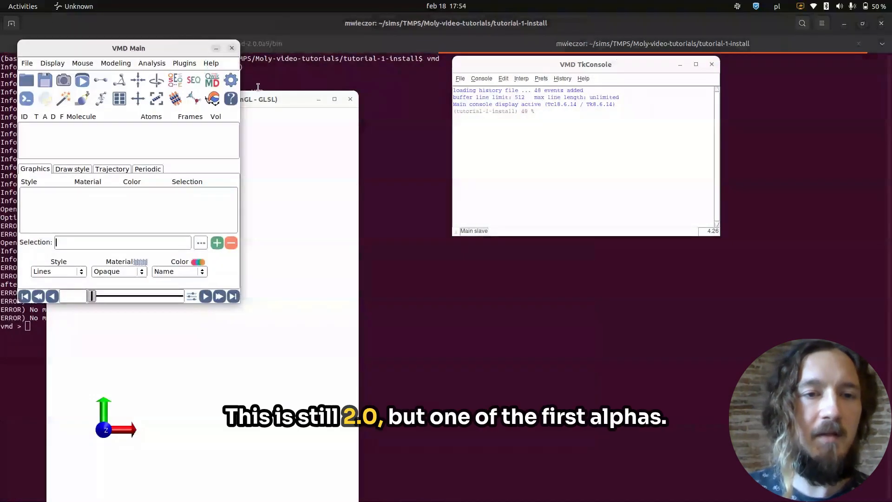
left_click_drag(270, 101, 378, 100)
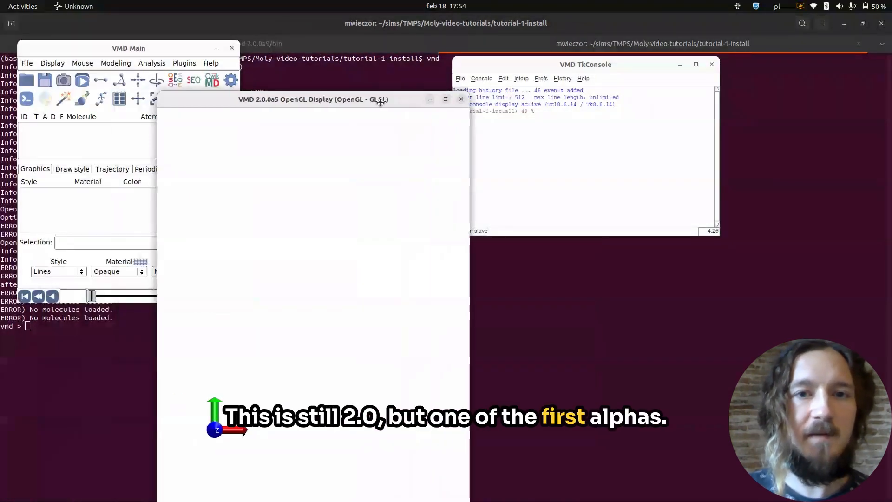
Run "package require molywood" in the VMD TkConsole and arrange the console and Molywood Movie Maker windows side by side.
left_click(555, 153)
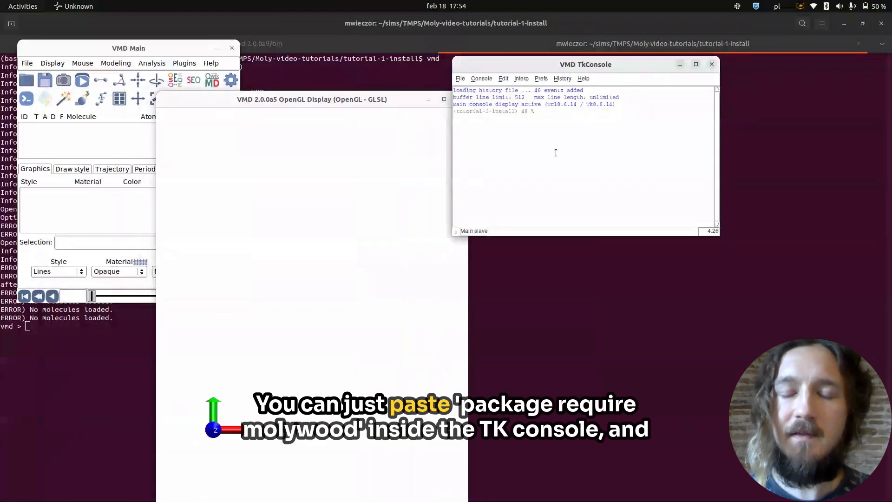
key("ctrl+v")
key("Return")
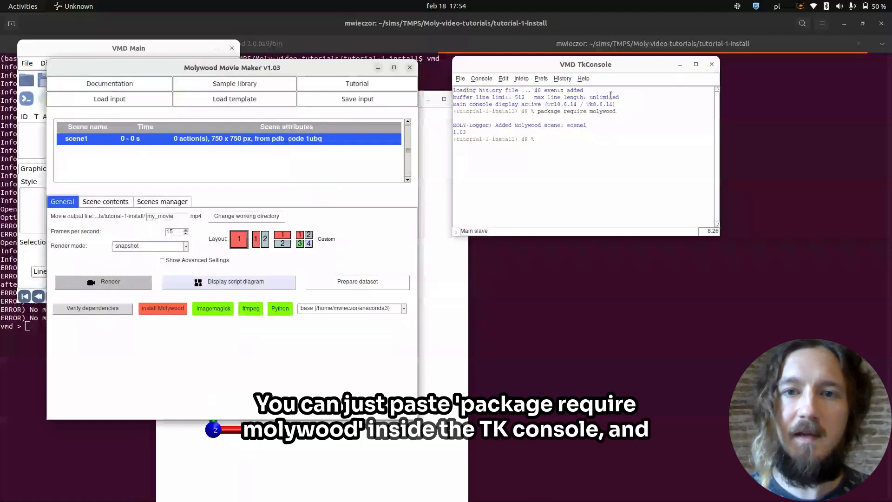
left_click_drag(595, 66, 695, 62)
left_click_drag(215, 66, 335, 79)
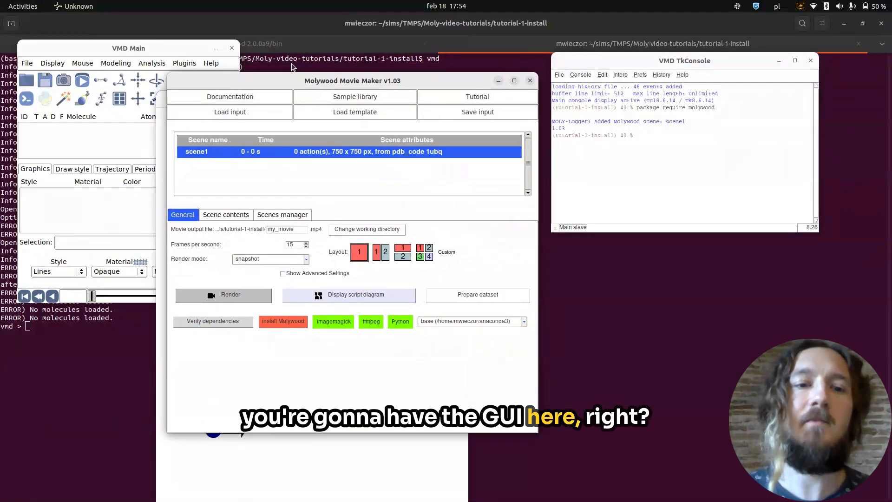
left_click_drag(296, 81, 317, 71)
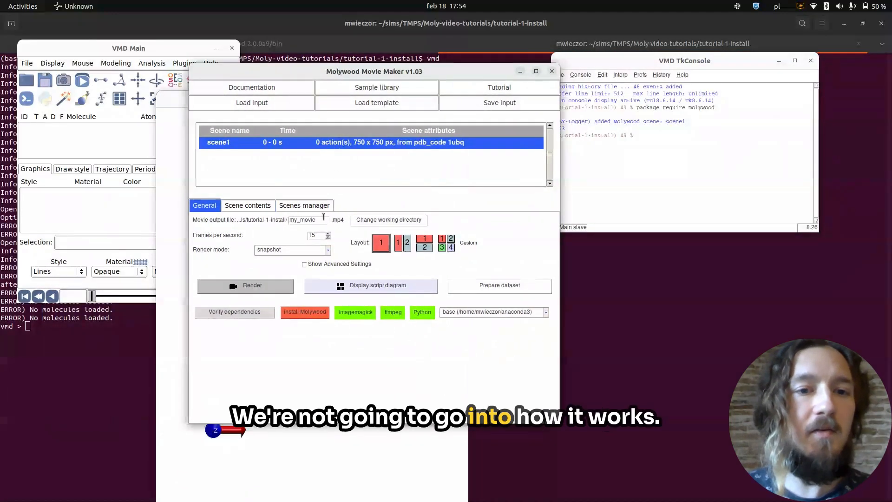
Install the missing Molywood dependency via pip and reposition the Molywood Movie Maker window.
left_click(314, 314)
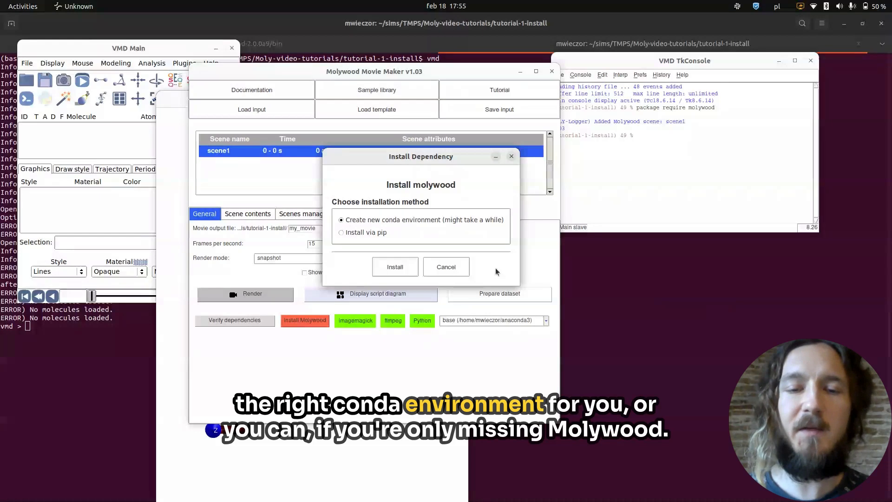
left_click(377, 234)
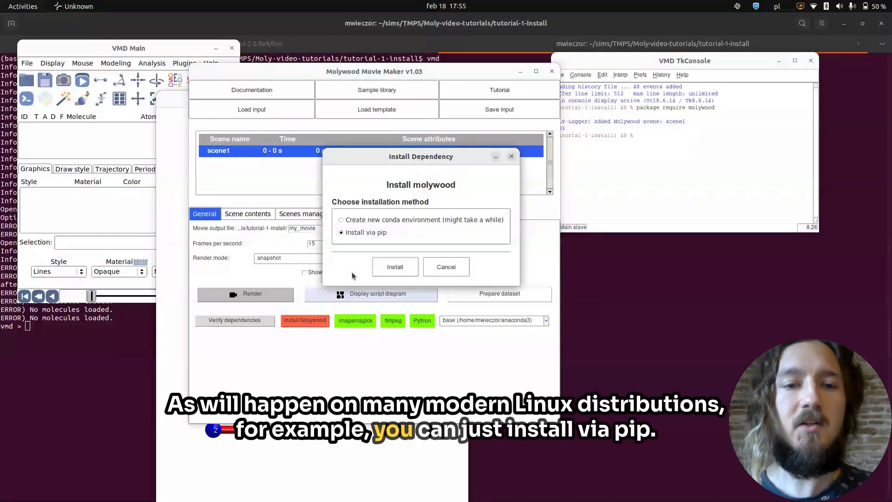
left_click(394, 271)
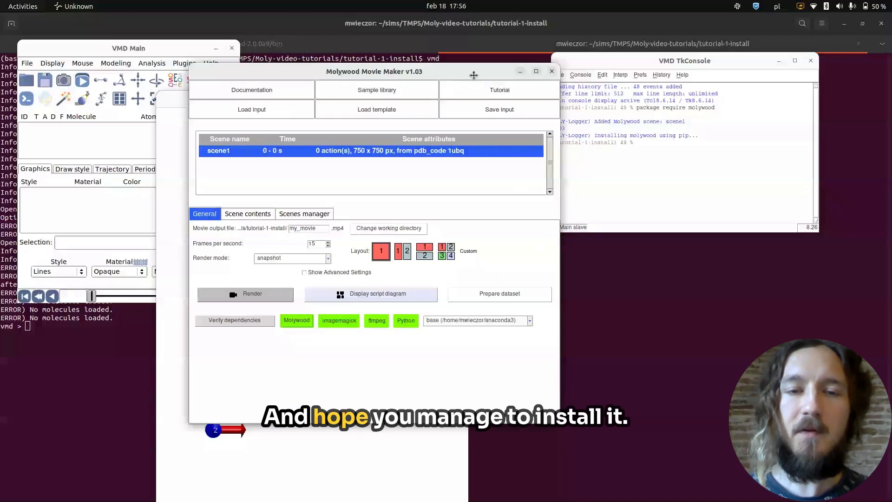
left_click_drag(553, 80, 553, 73)
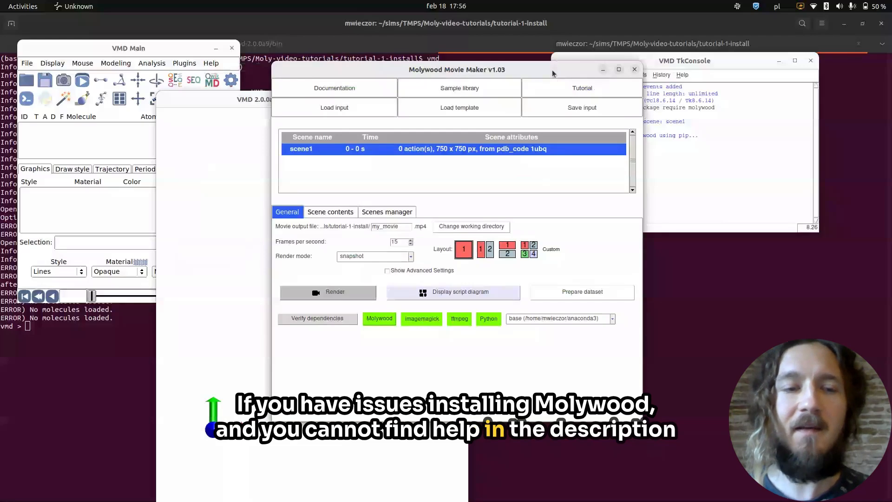
Review the troubleshooting and installation sections of the molywood-gui README in Chrome, then return to the Molywood Movie Maker window.
key("alt+Tab")
key("Tab")
key("Tab")
key("Tab")
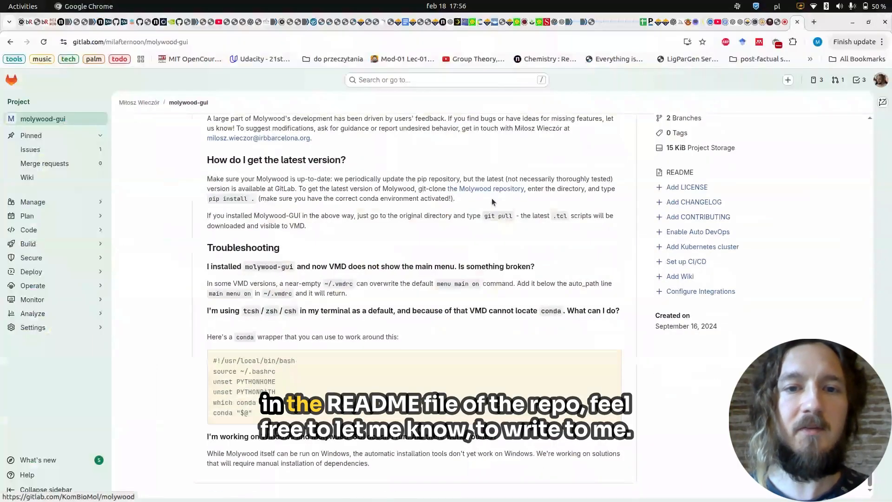
scroll(490, 207, "up", 6)
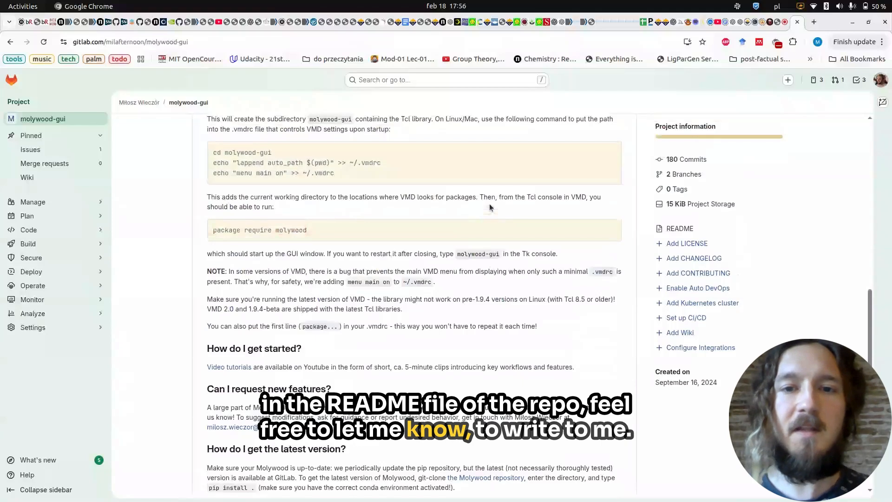
key("alt+Tab")
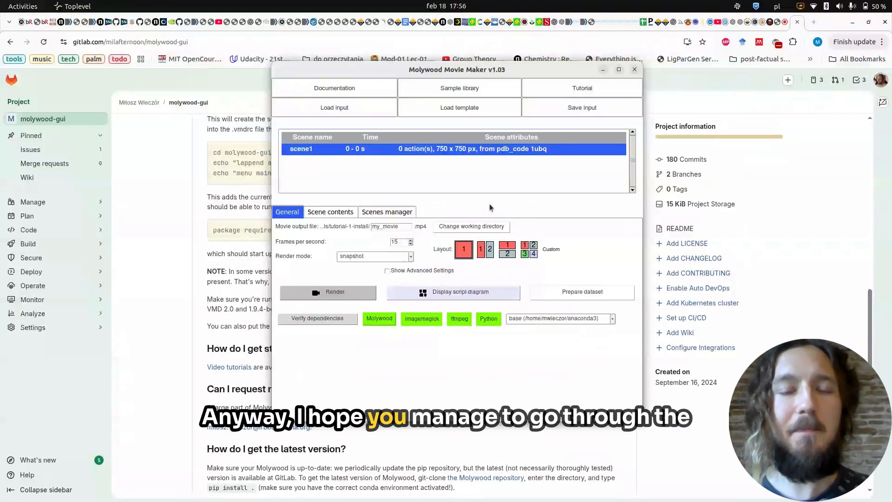